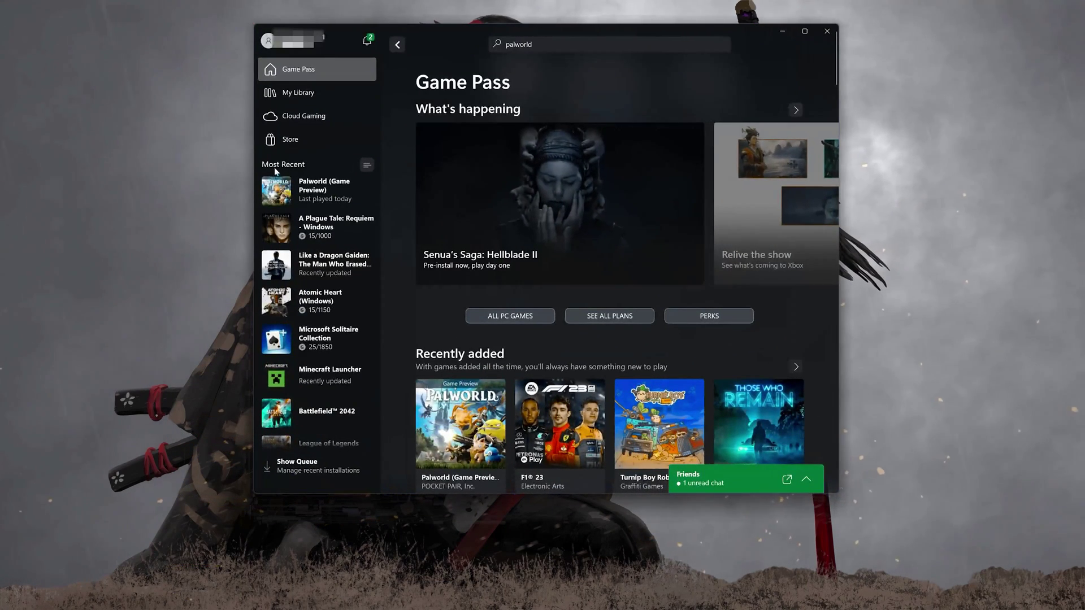
Show Palworld's Manage > Files info: version 0.0.46598.0, 16.36 GB on C:\XboxGames.
left_click(343, 198)
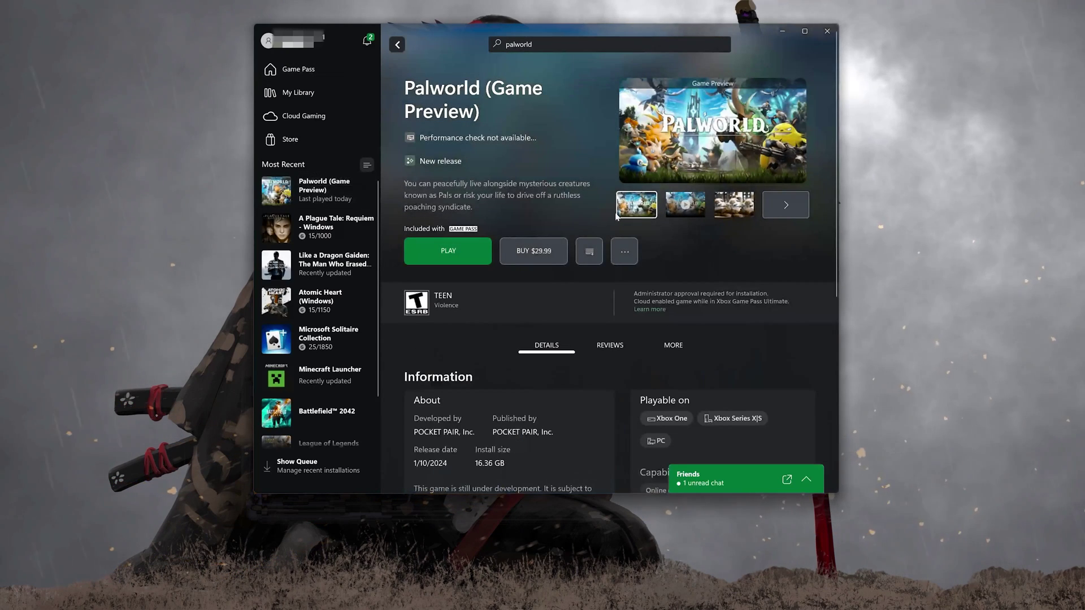
left_click(625, 259)
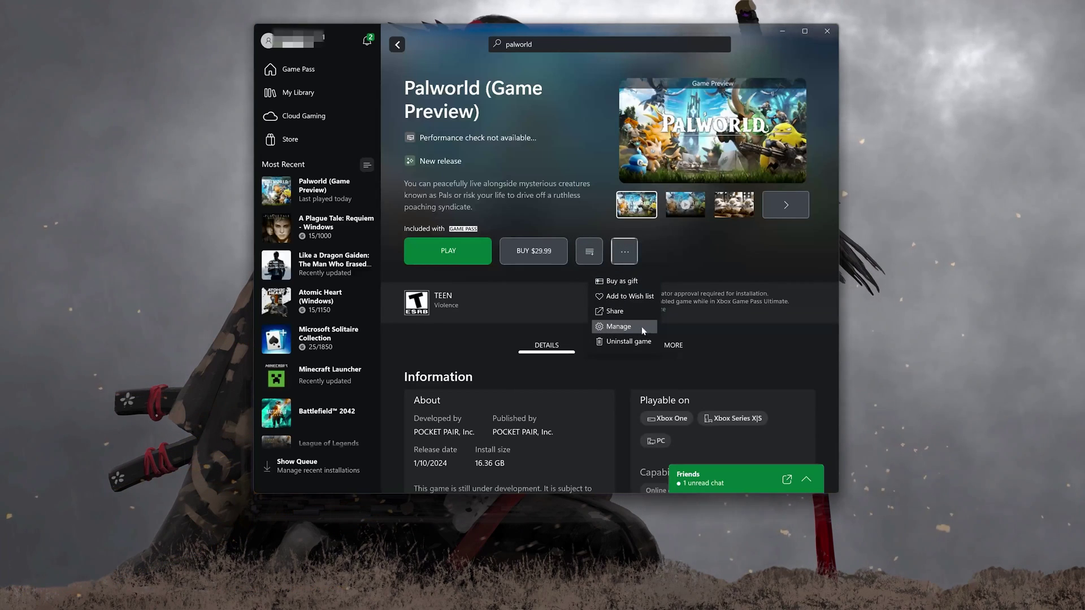
left_click(617, 327)
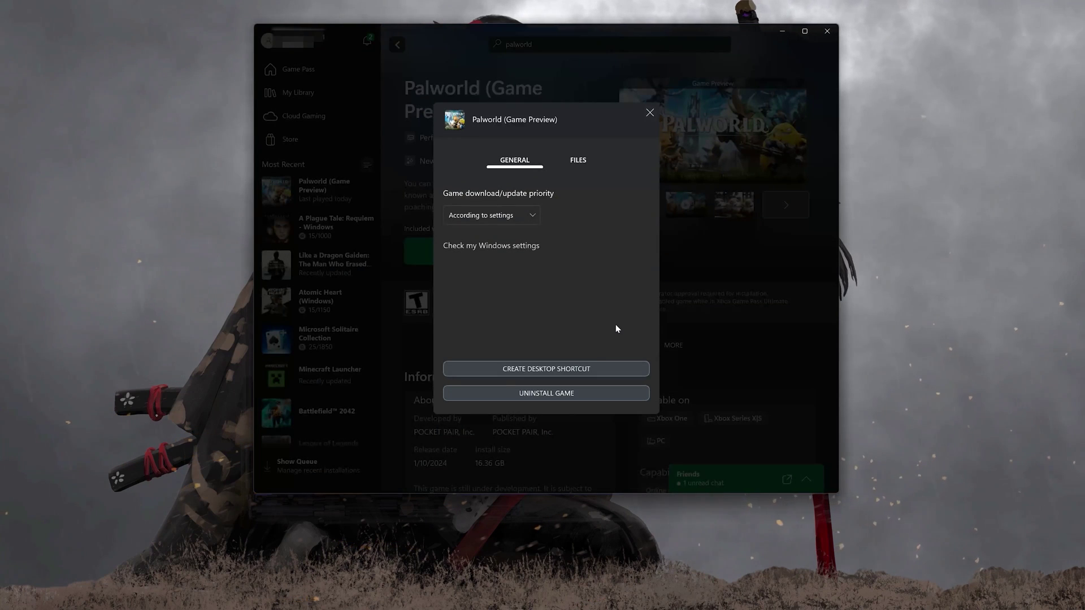
left_click(588, 163)
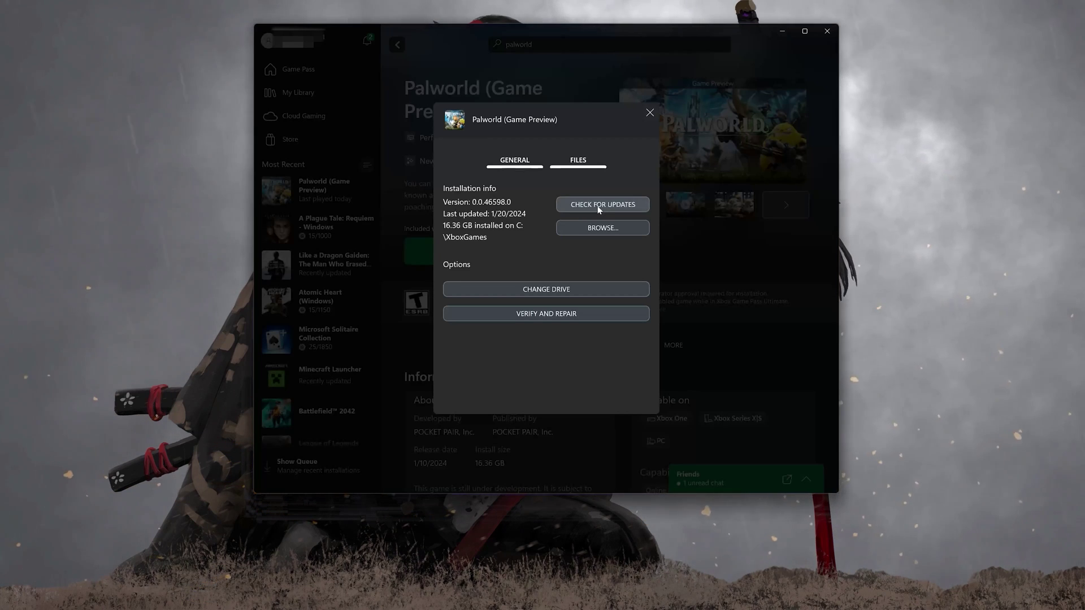
Run Verify and Repair on Palworld's game files and confirm it.
left_click(557, 314)
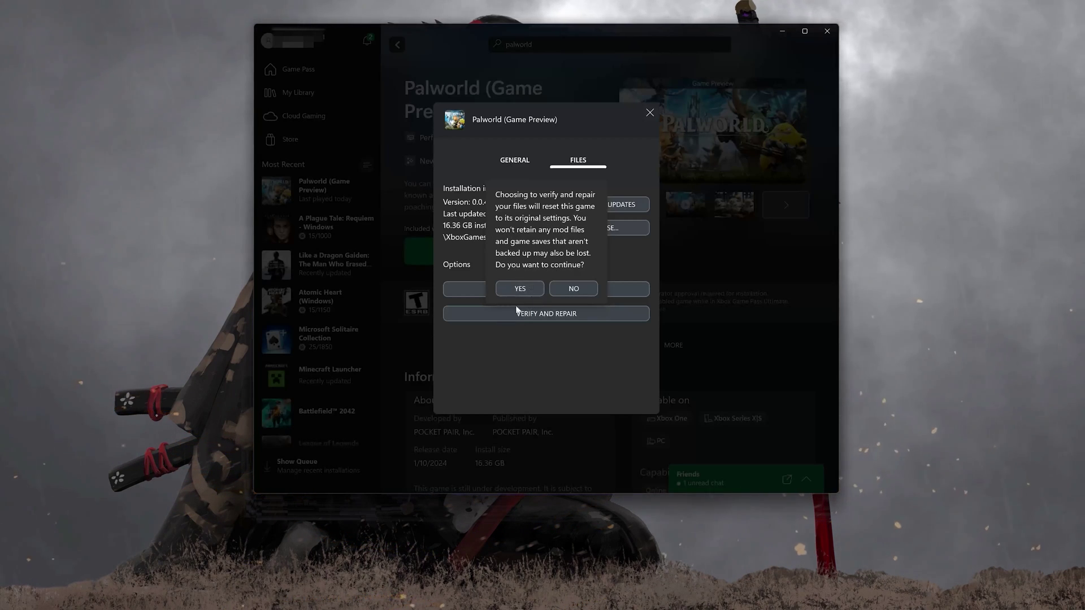
left_click(519, 289)
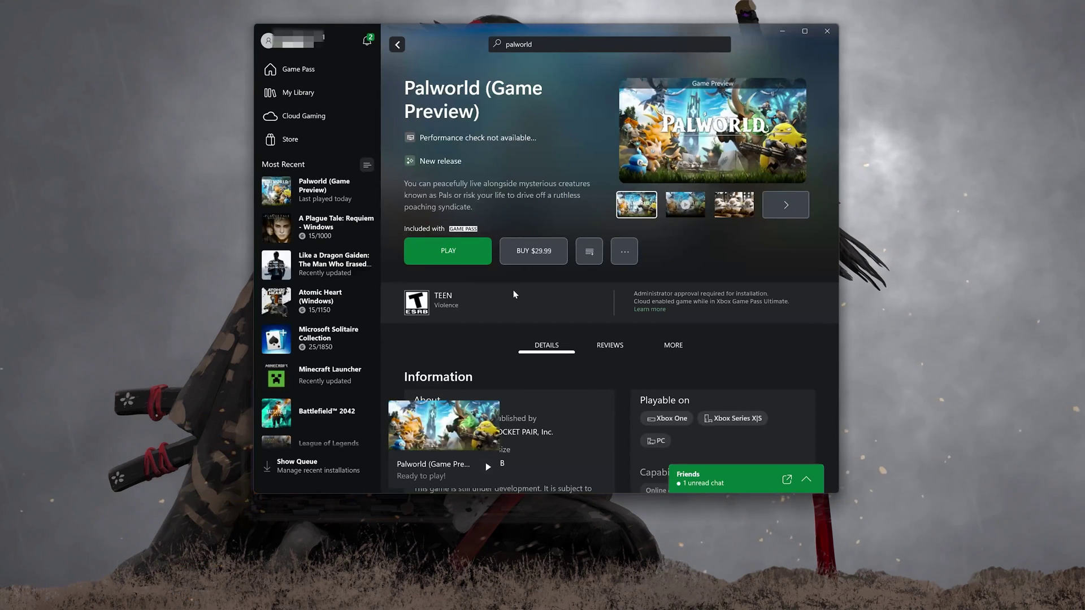
Launch Palworld with Play and acknowledge the beta pre-release notice.
left_click(475, 264)
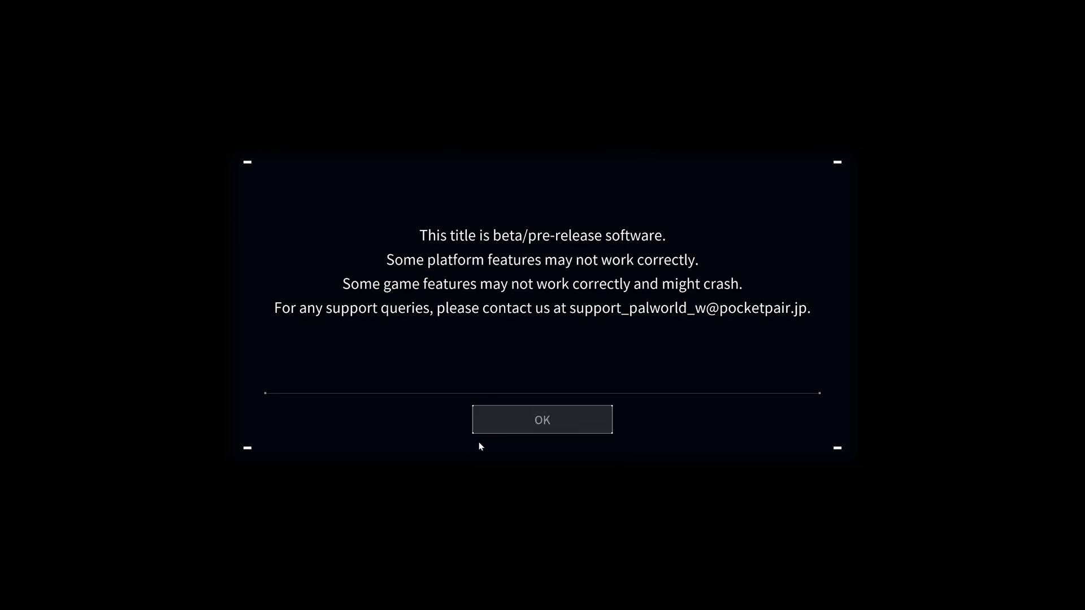
left_click(554, 428)
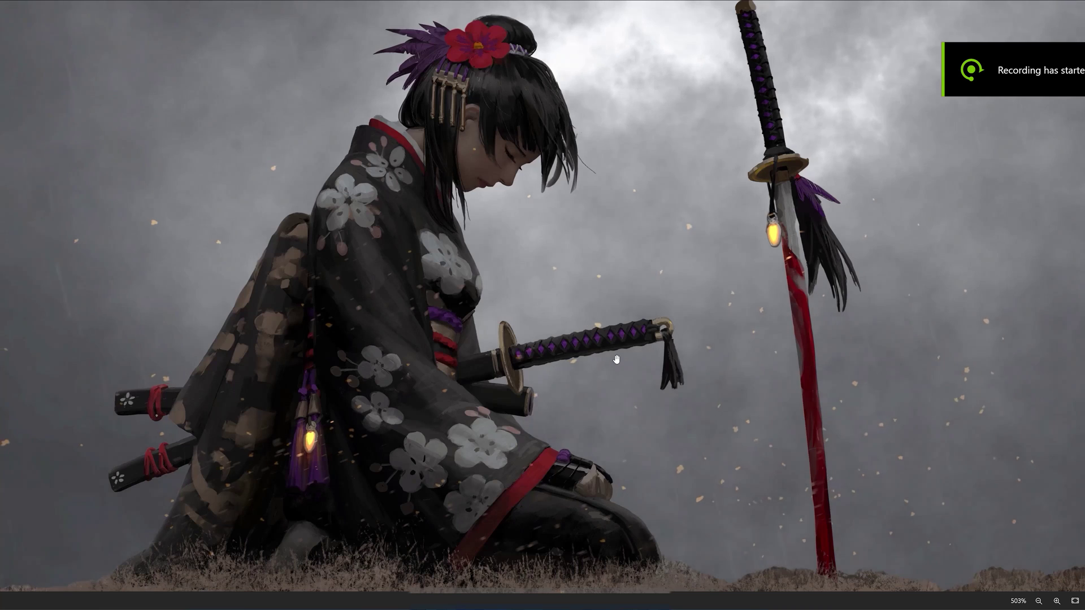
Run Pal as administrator from a Start menu search for PAL, approving the UAC prompt.
key("super")
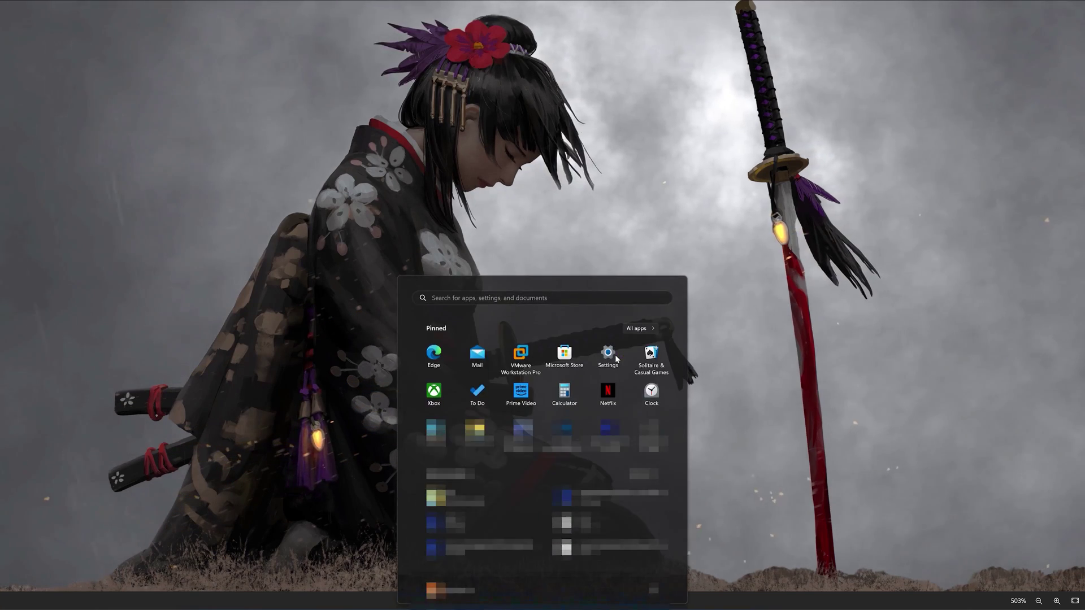
type("PAL")
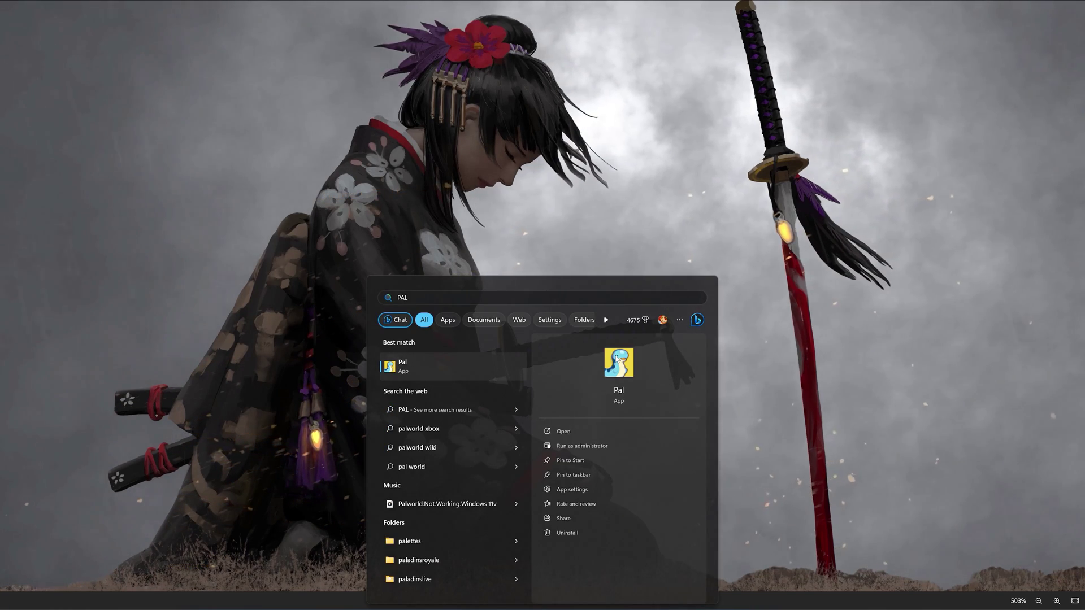
left_click(598, 446)
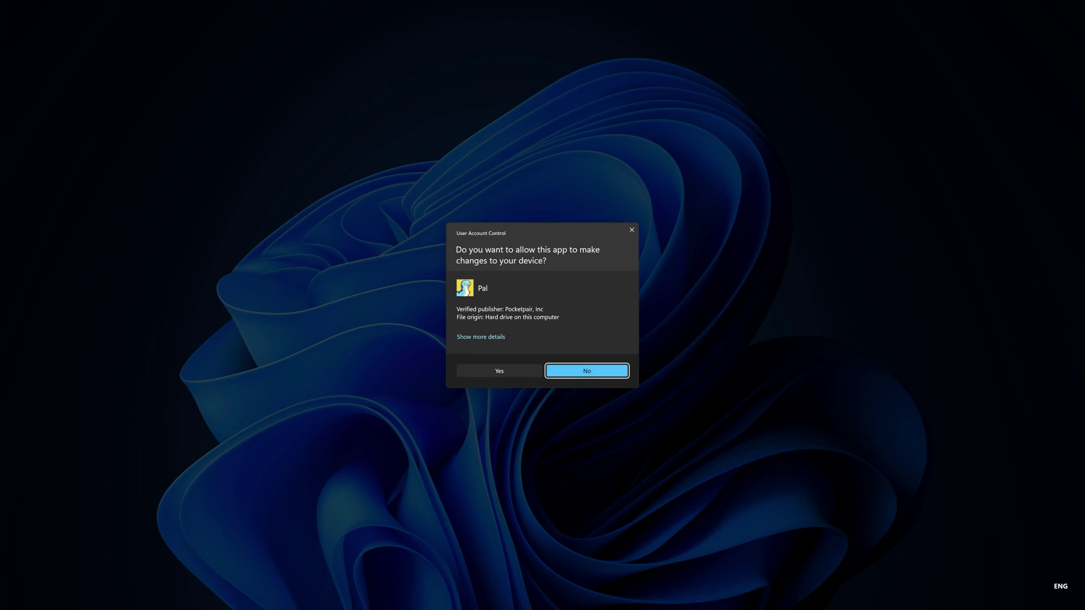
left_click(500, 372)
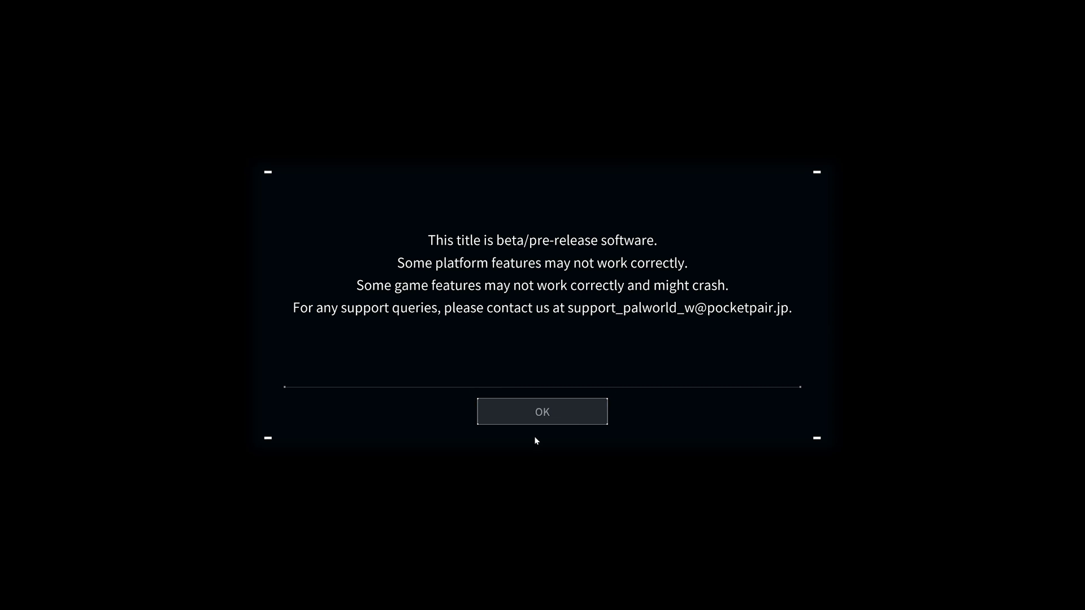
Dismiss Palworld's beta notice to reach the title menu, then bring up Start.
left_click(565, 406)
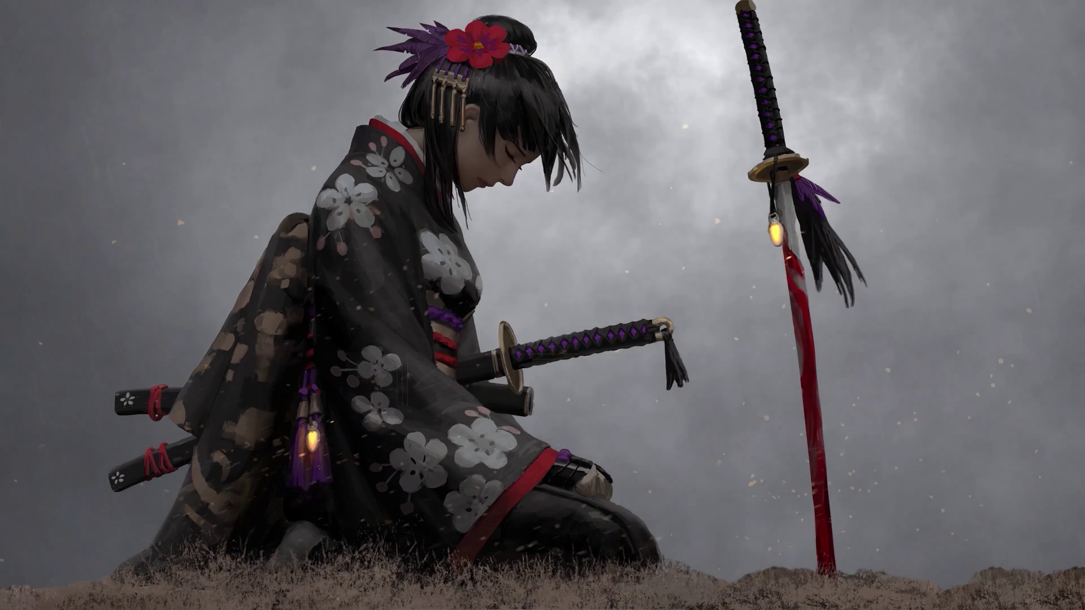
key("super")
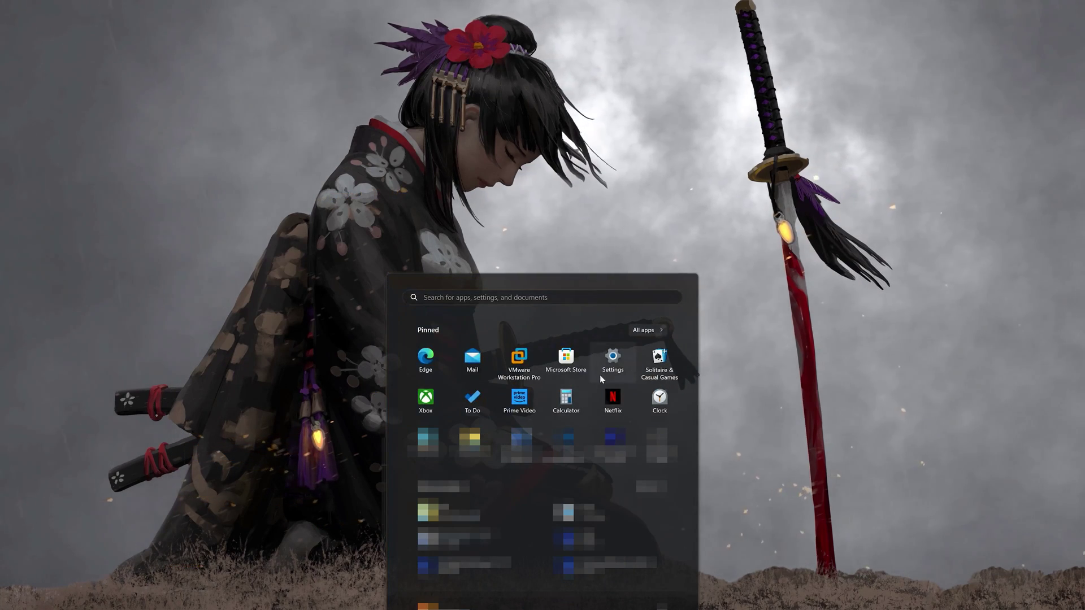
Open Settings > Apps > Installed apps and scroll to the Pal entry (16.4 GB).
left_click(613, 360)
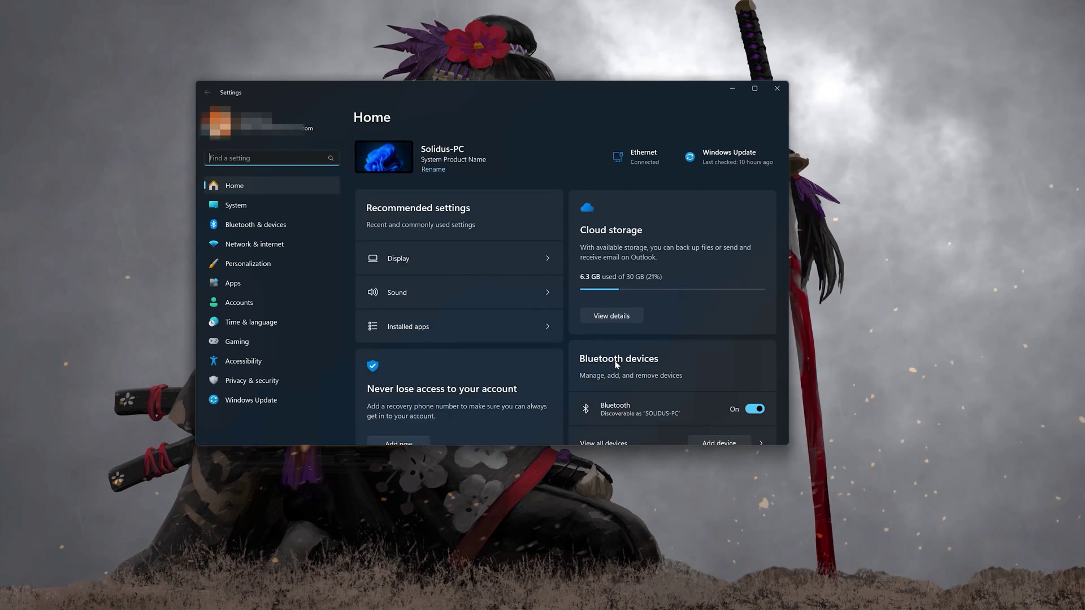
left_click(267, 284)
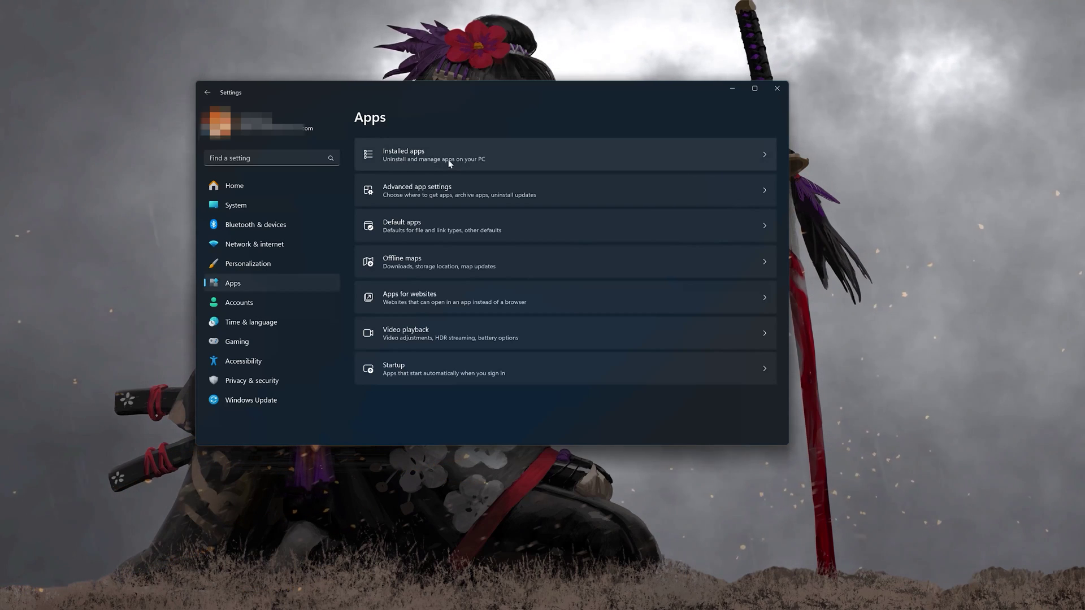
left_click(466, 161)
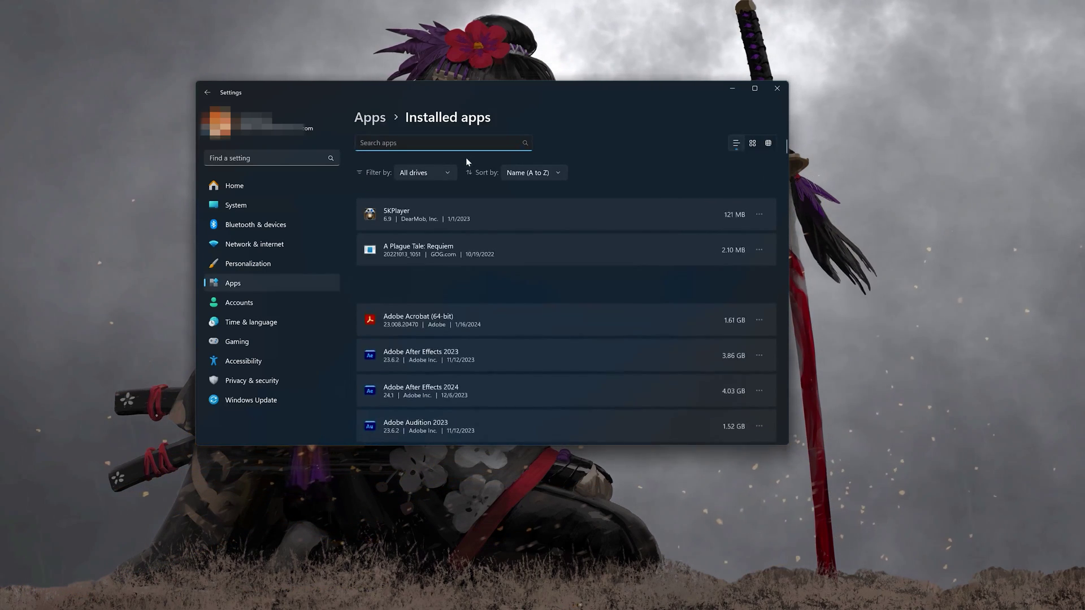
scroll(570, 252, "down", 15)
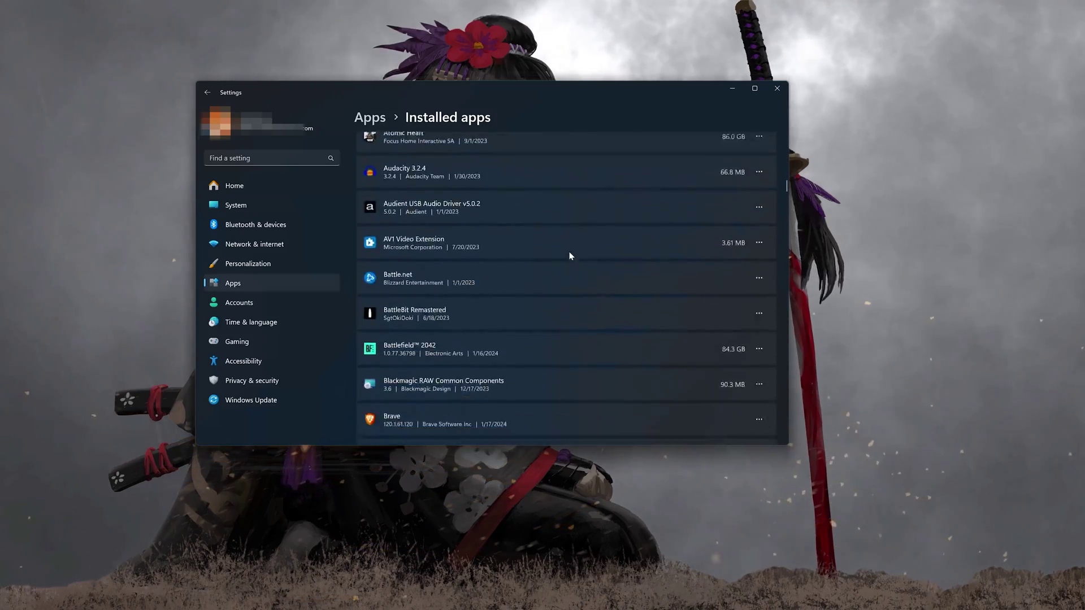
scroll(569, 256, "down", 20)
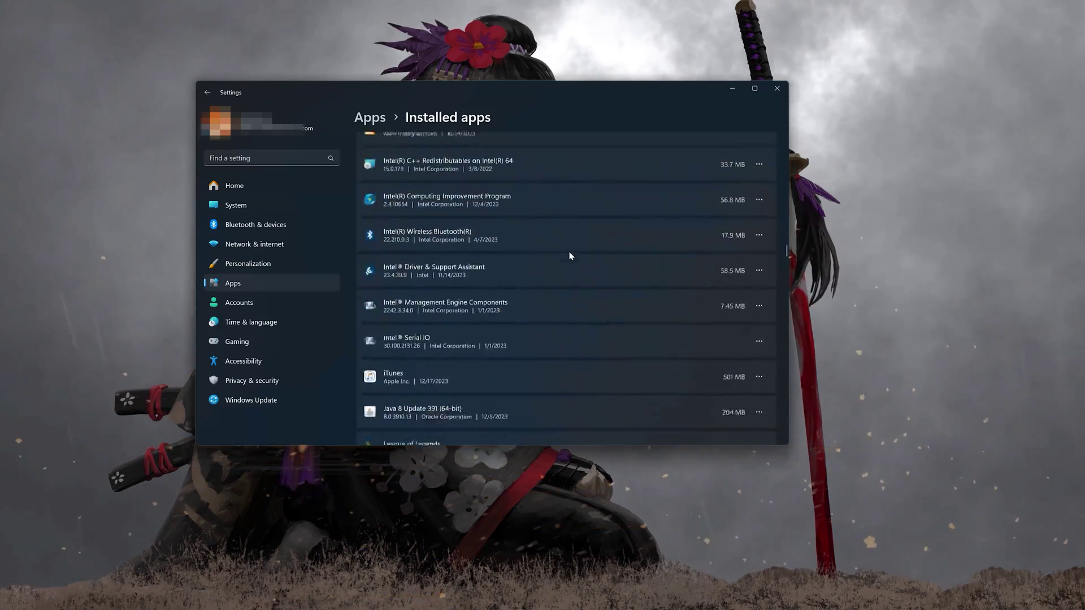
scroll(570, 256, "down", 20)
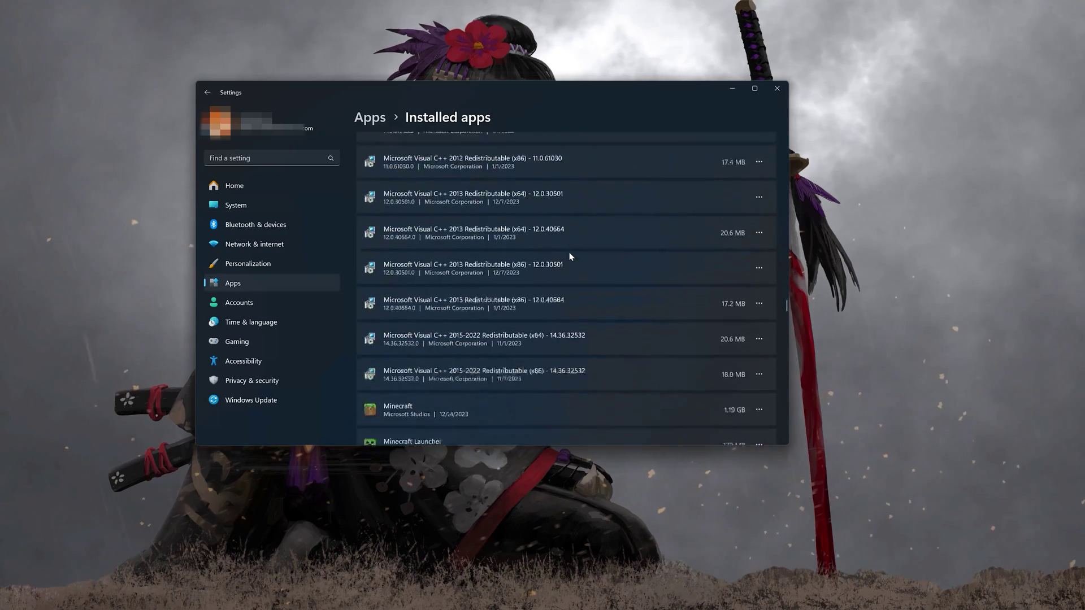
scroll(570, 257, "down", 20)
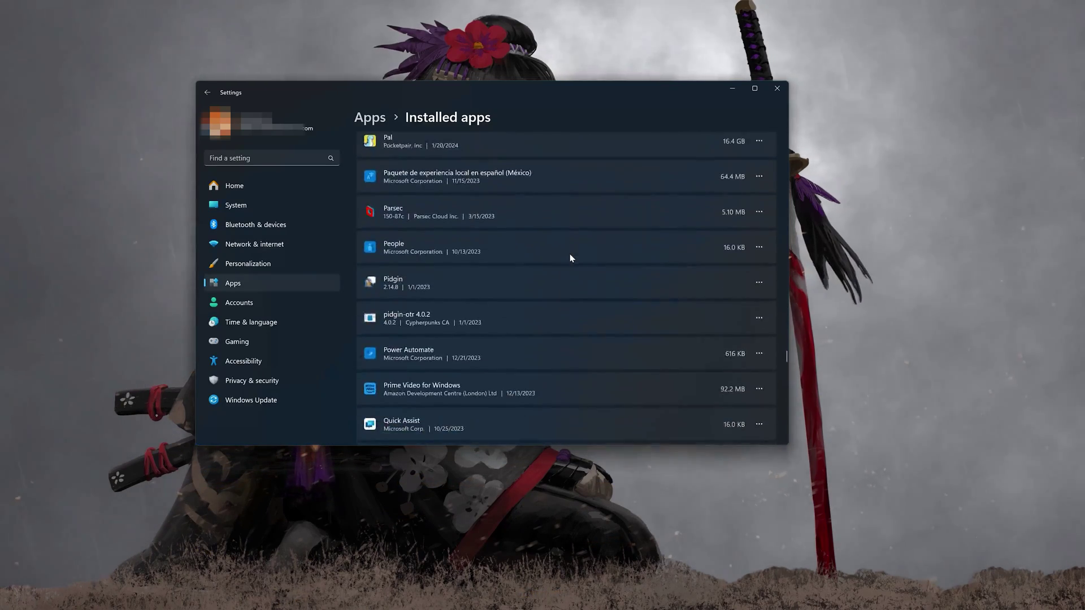
scroll(570, 258, "up", 3)
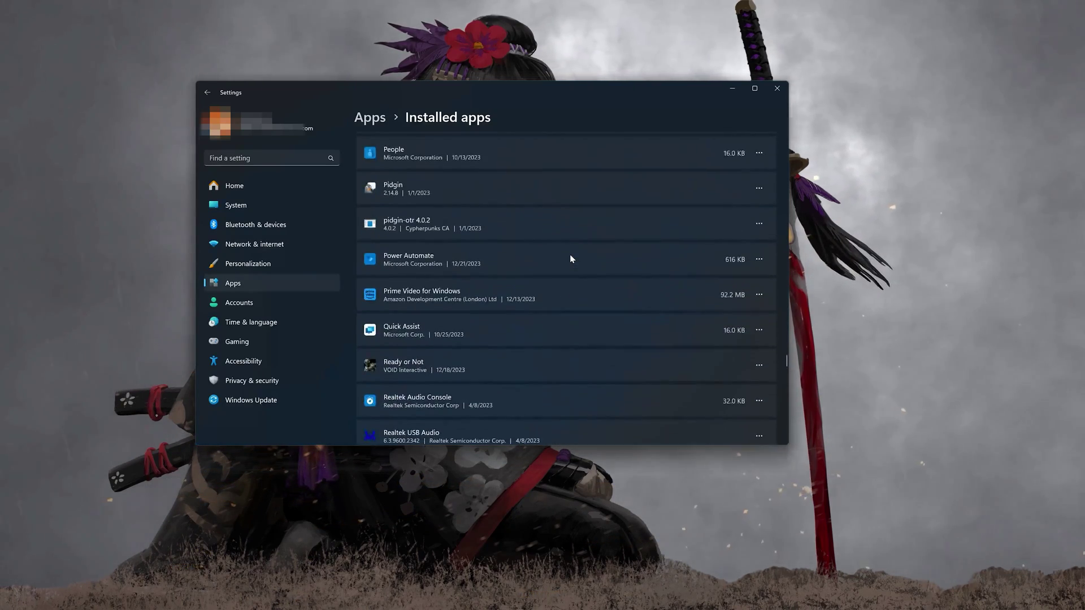
scroll(569, 254, "up", 3)
scroll(570, 254, "down", 1)
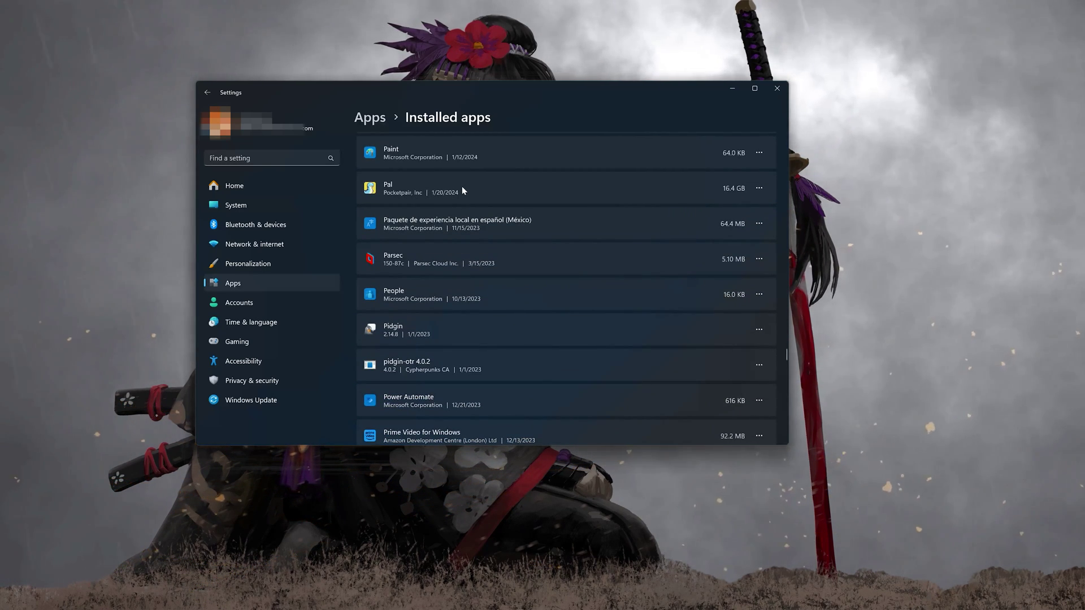
Open Pal's Advanced options in Settings and run Repair until it completes.
left_click(760, 189)
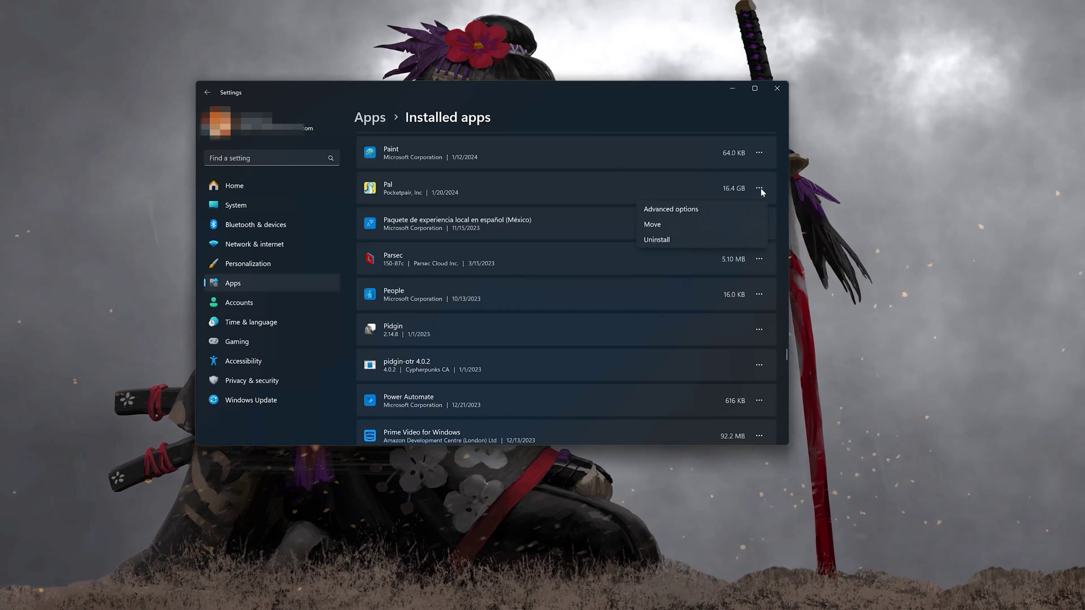
left_click(671, 210)
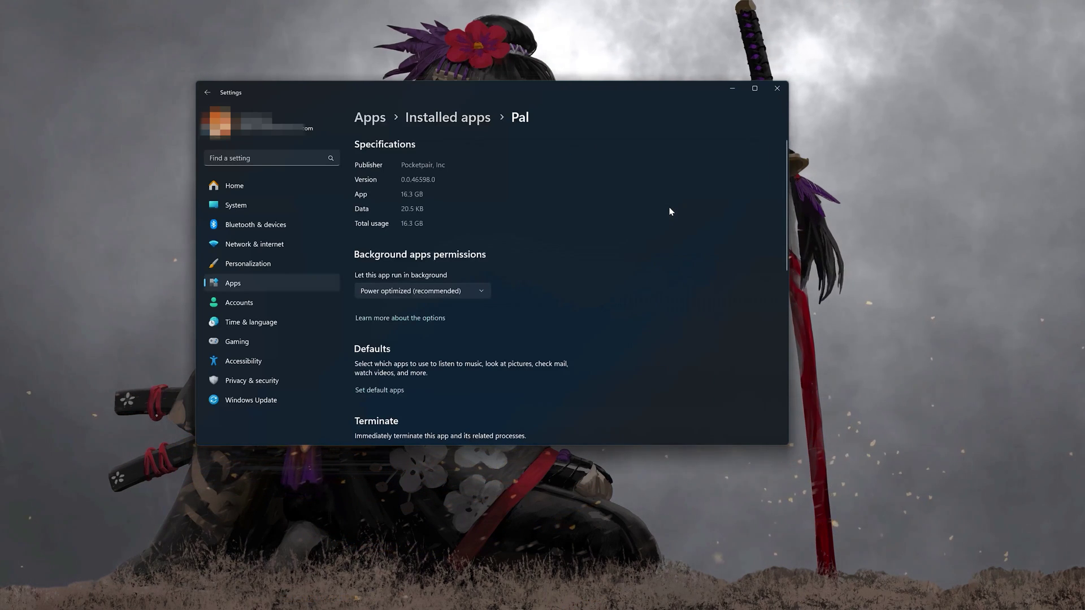
scroll(669, 206, "down", 5)
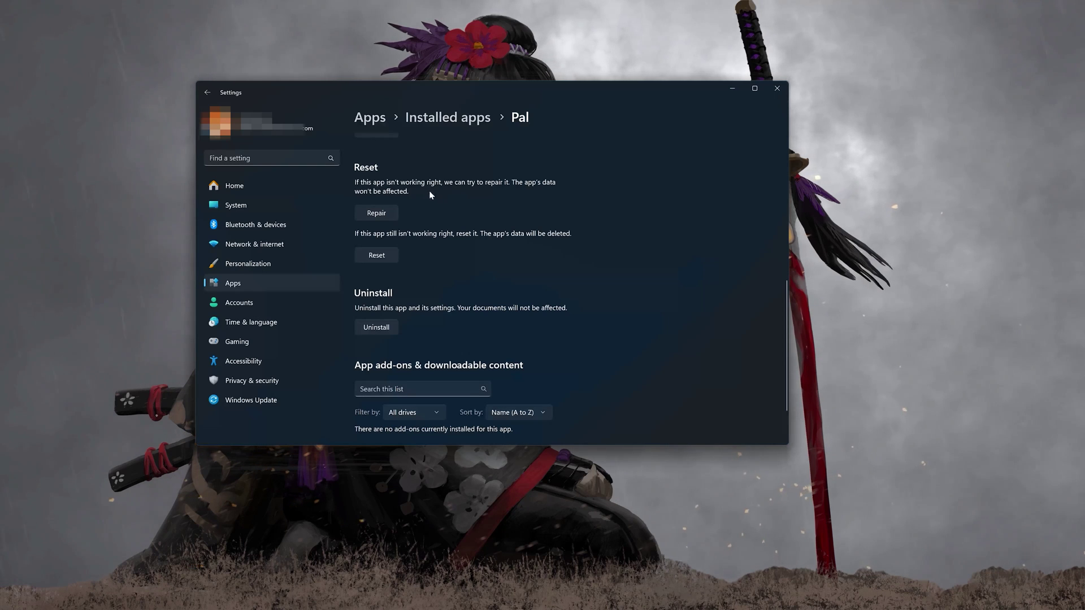
left_click(374, 214)
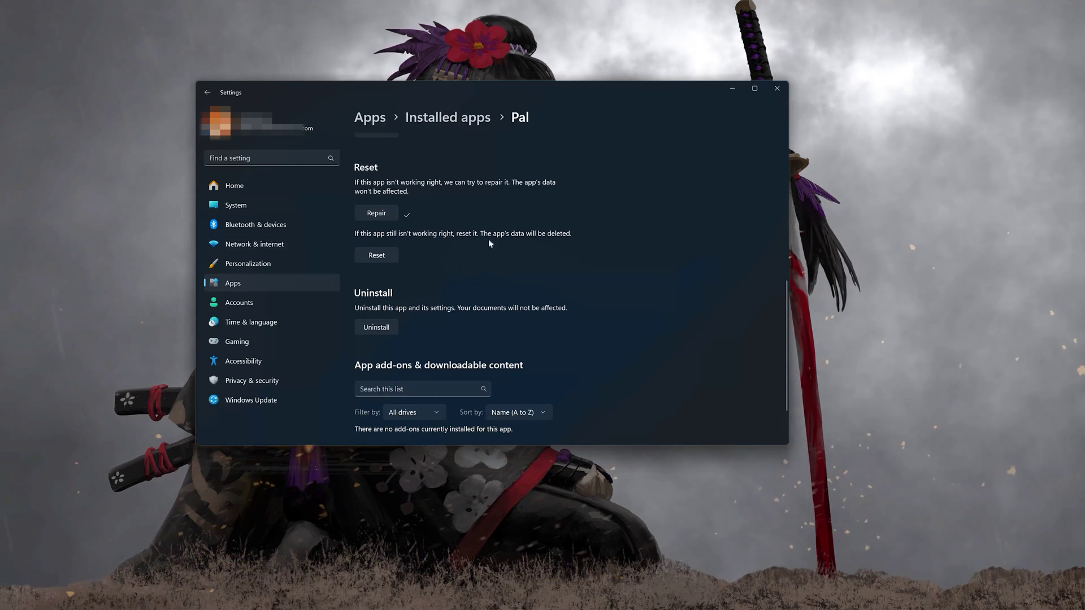
Reset Pal's app data, then uninstall Pal and its related info, confirming both.
left_click(374, 257)
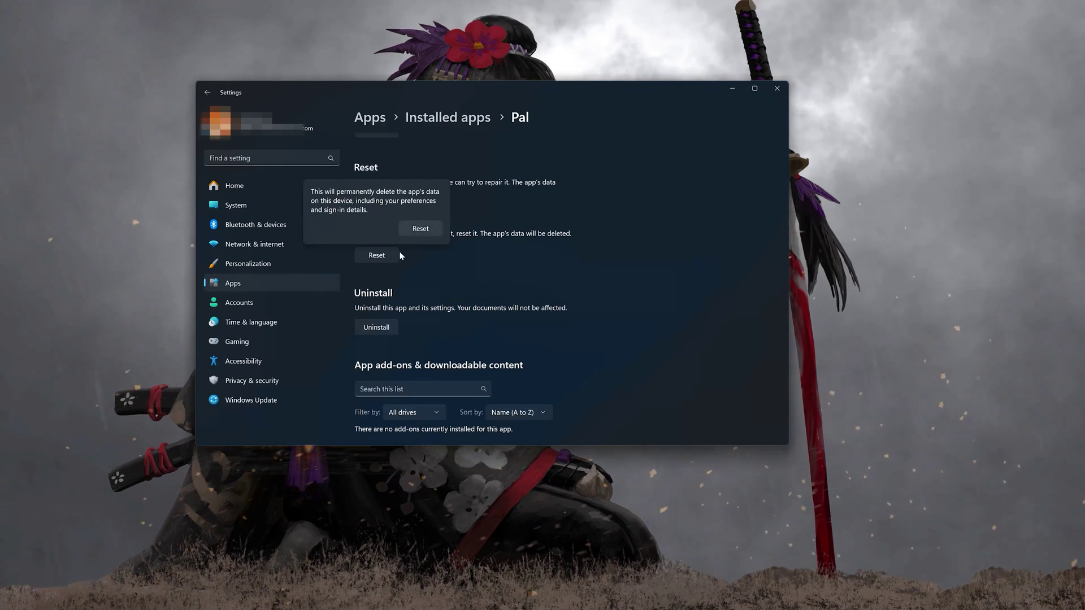
left_click(430, 229)
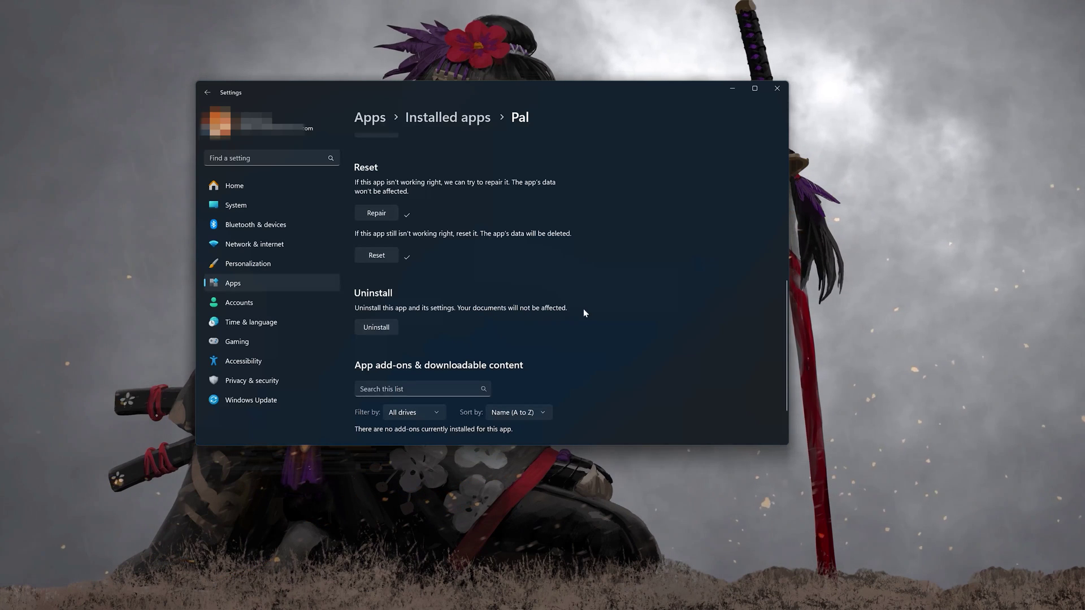
left_click(378, 328)
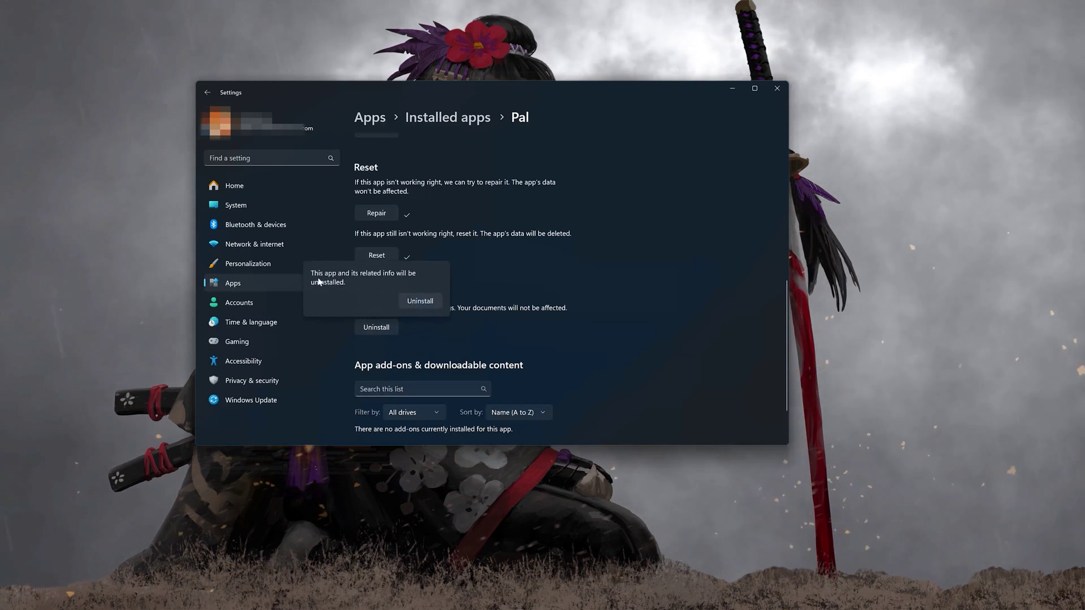
left_click(430, 301)
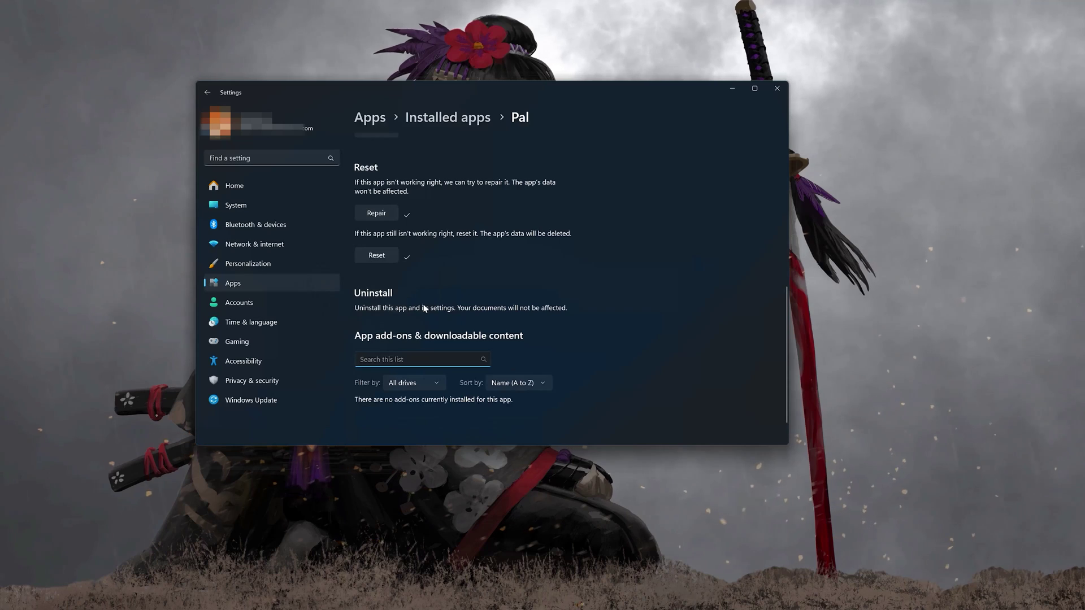
Close Settings and install Palworld (Game Preview) to C:\XboxGames from the Xbox app.
left_click(773, 94)
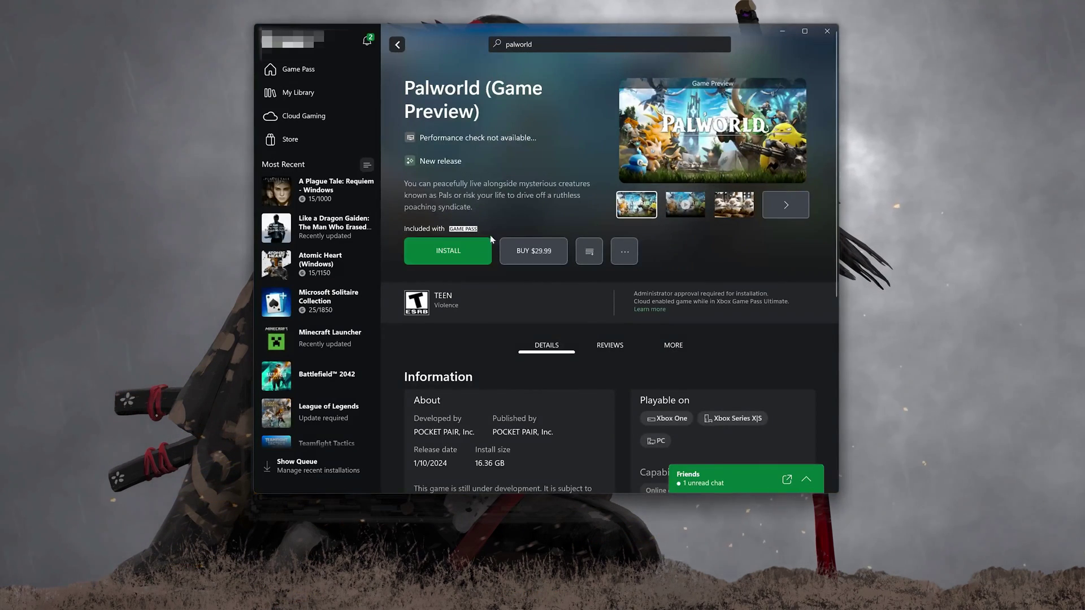
left_click(462, 262)
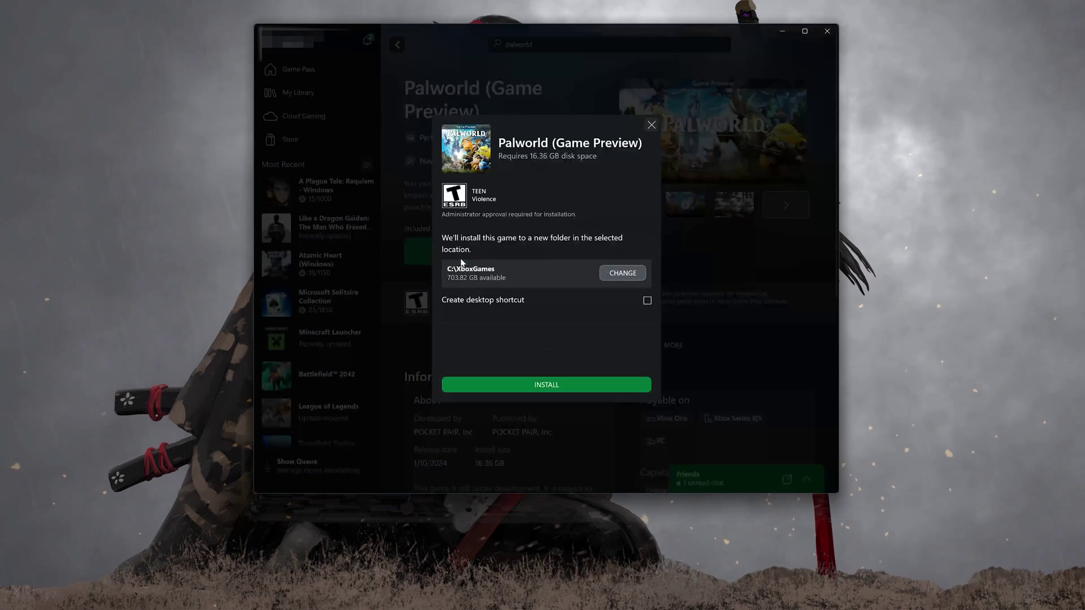
left_click(541, 386)
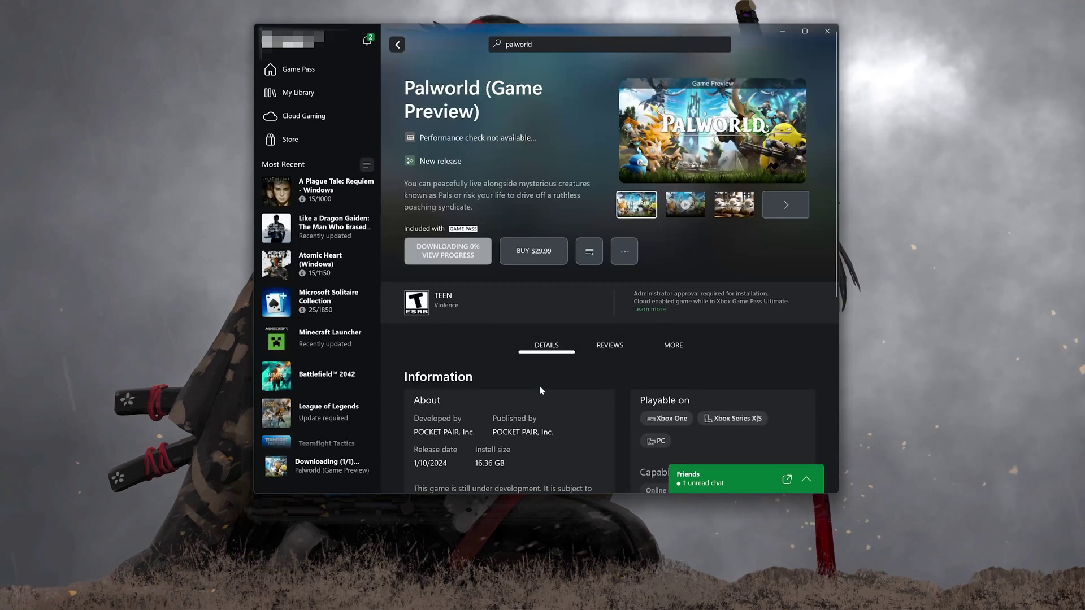